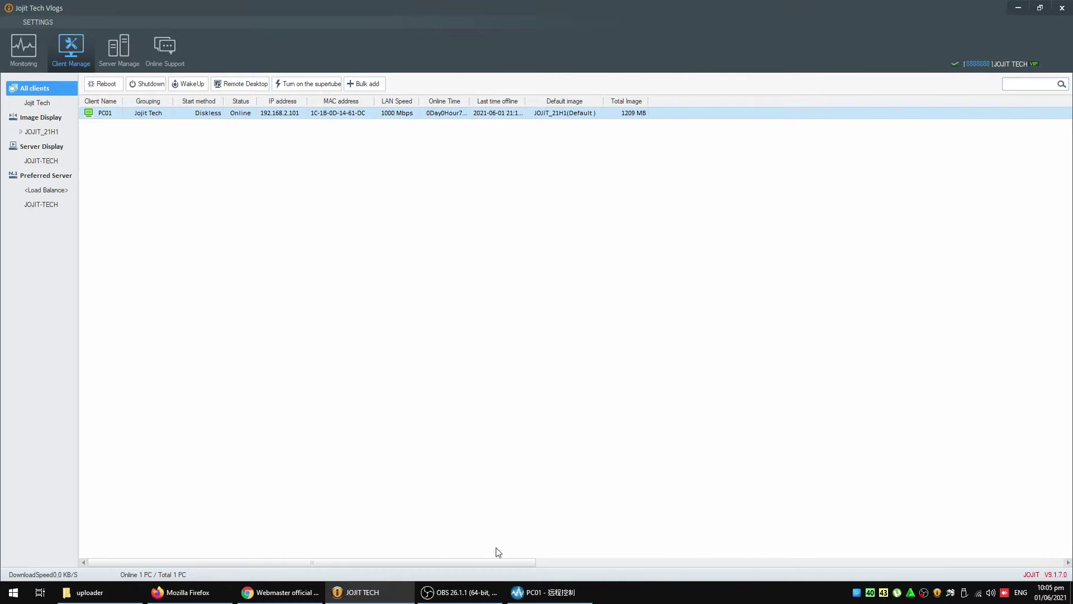
# Switch to the remote control window of client PC01
pyautogui.click(293, 597)
pyautogui.click(342, 594)
pyautogui.click(542, 592)
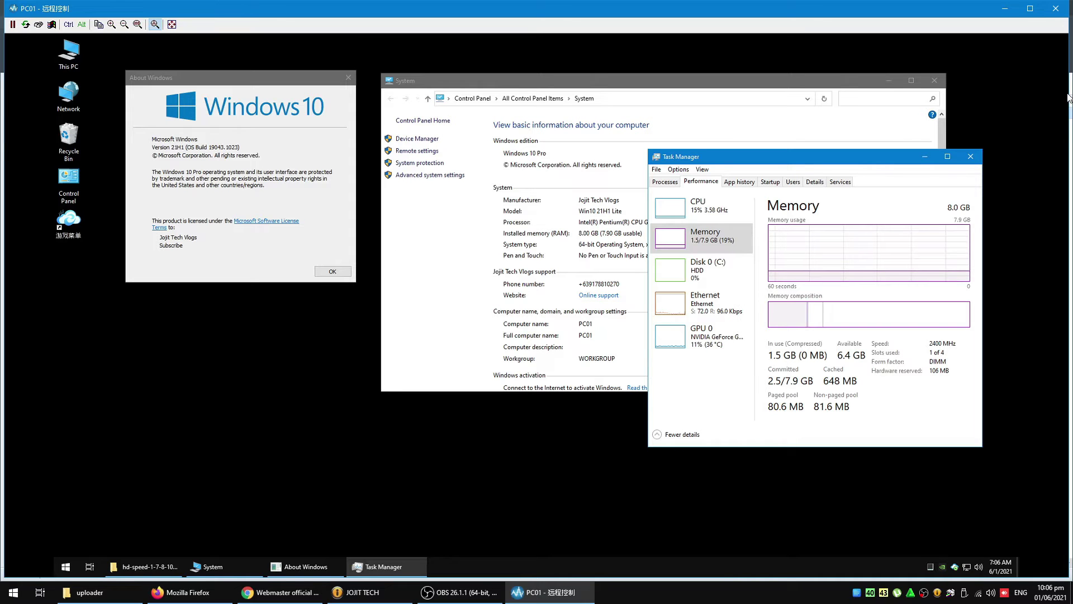
# Examine the System properties, Task Manager memory usage and About Windows details on the remote PC
pyautogui.click(596, 98)
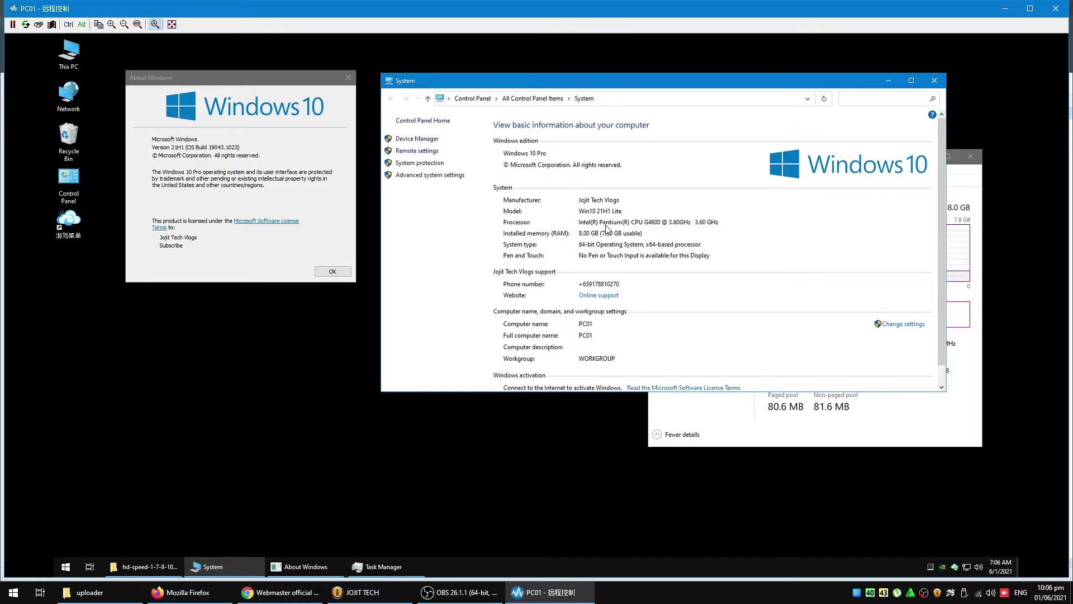
pyautogui.hotkey('alt', 'Tab')
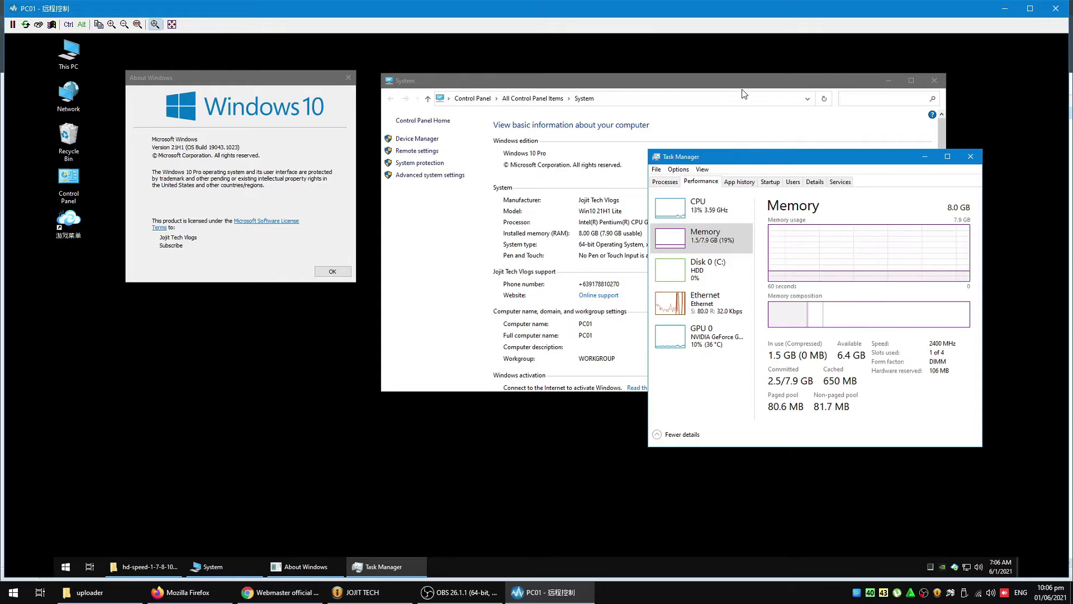
pyautogui.moveTo(739, 85); pyautogui.dragTo(740, 69)
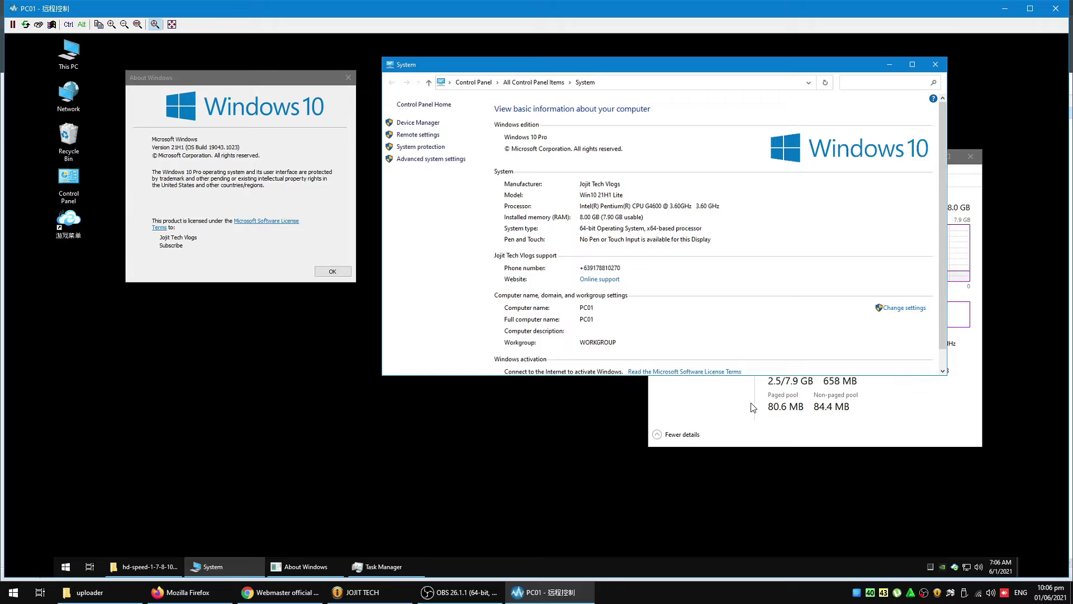
pyautogui.click(753, 407)
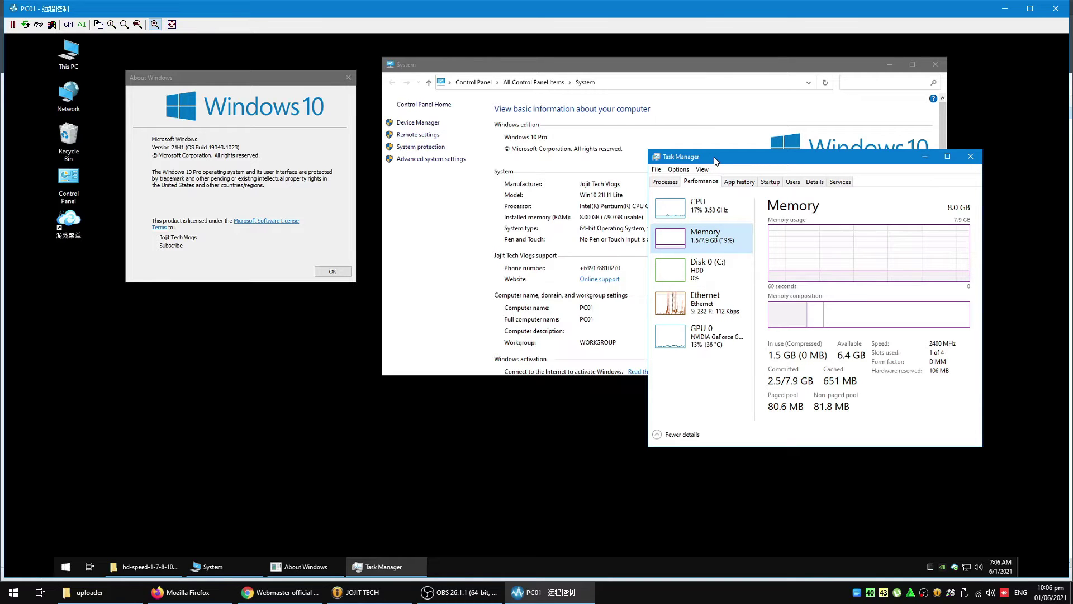
pyautogui.click(347, 215)
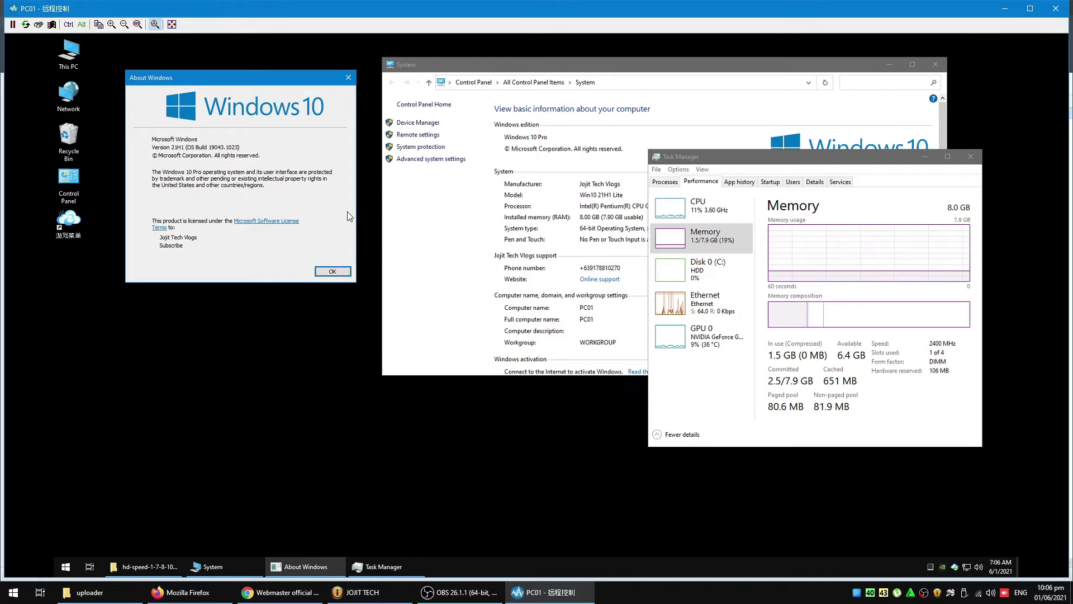
pyautogui.moveTo(691, 157); pyautogui.dragTo(724, 181)
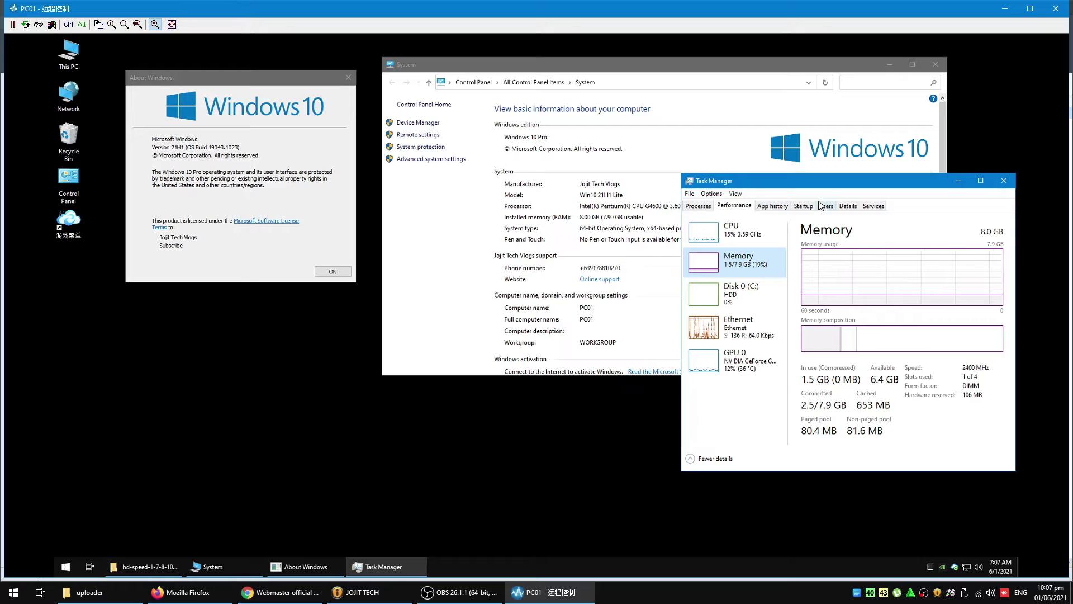
pyautogui.hotkey('alt', 'Tab')
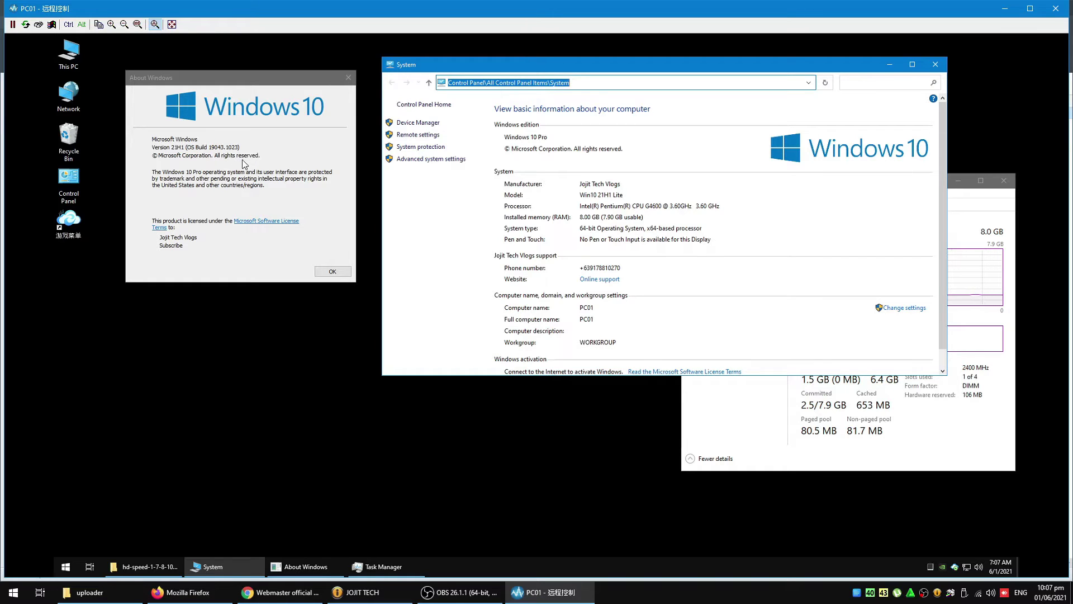
pyautogui.click(982, 211)
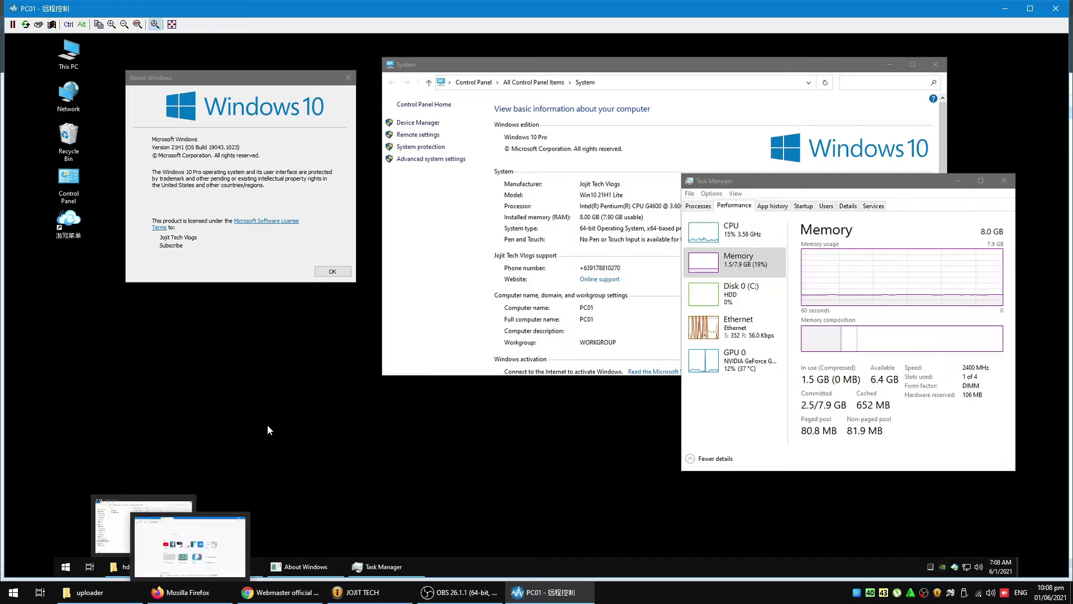
# Look through the remote PC's Start menu apps and the desktop's context options
pyautogui.click(66, 567)
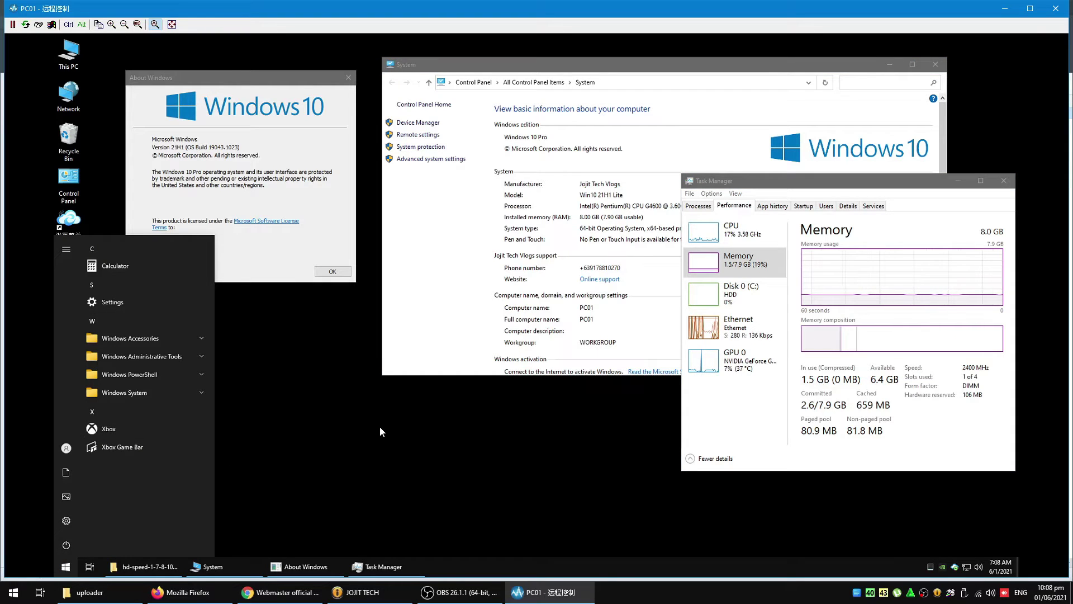
pyautogui.click(324, 336)
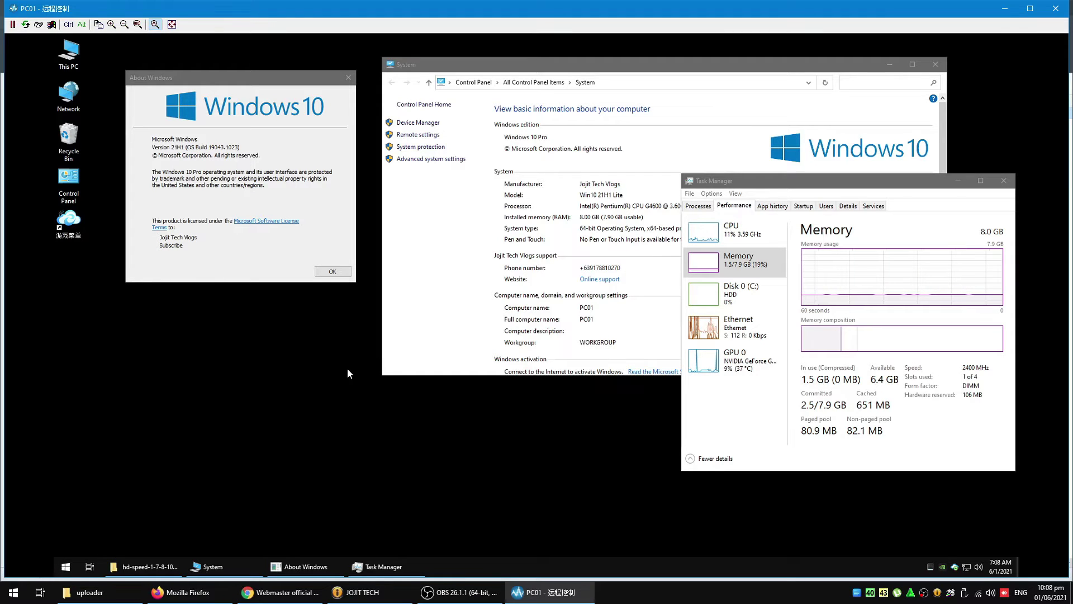
pyautogui.rightClick(326, 420)
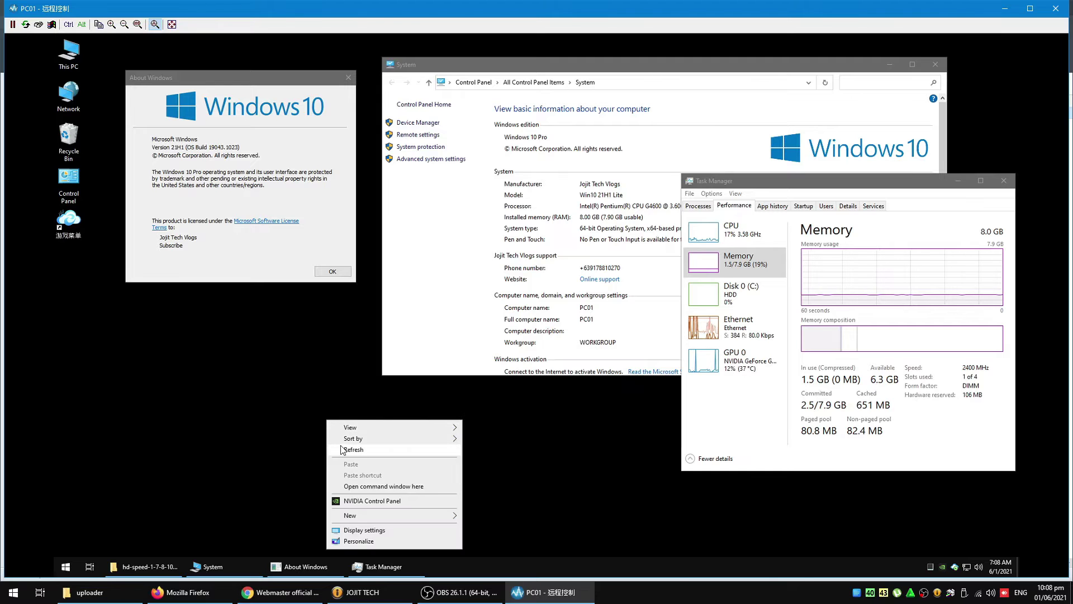
# Launch HD_Speed from the hd-speed-1-7-8-107-en-win download folder on the remote PC
pyautogui.click(358, 492)
pyautogui.moveTo(310, 309); pyautogui.dragTo(305, 197)
pyautogui.doubleClick(217, 256)
# Move Task Manager clear of the HD_Speed window and display the performance graphs for Disk 0 (C:)
pyautogui.moveTo(718, 184); pyautogui.dragTo(734, 147)
pyautogui.click(708, 250)
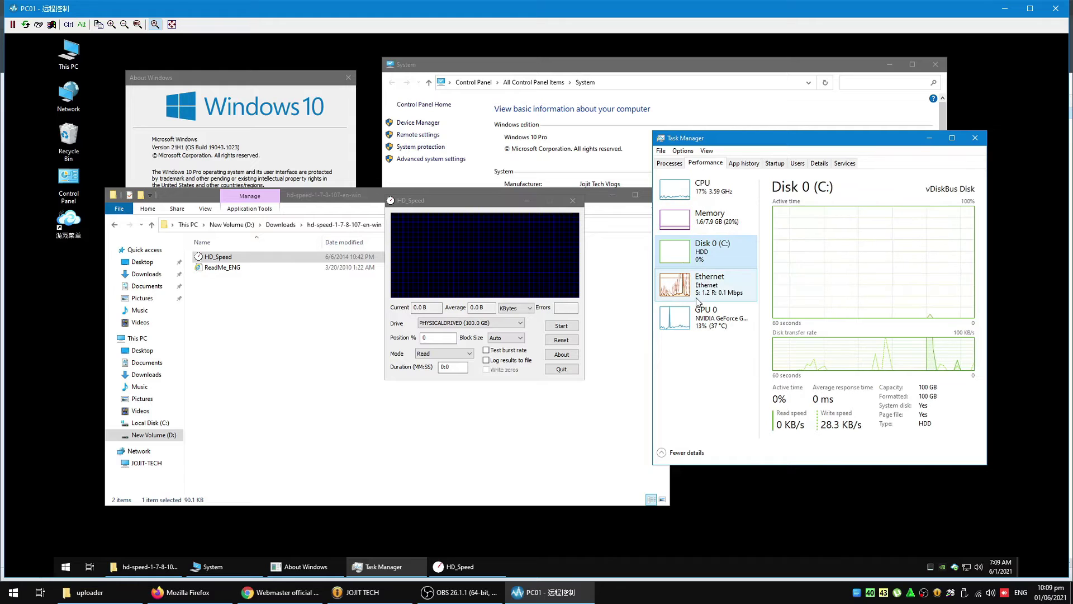
pyautogui.click(699, 308)
pyautogui.click(709, 259)
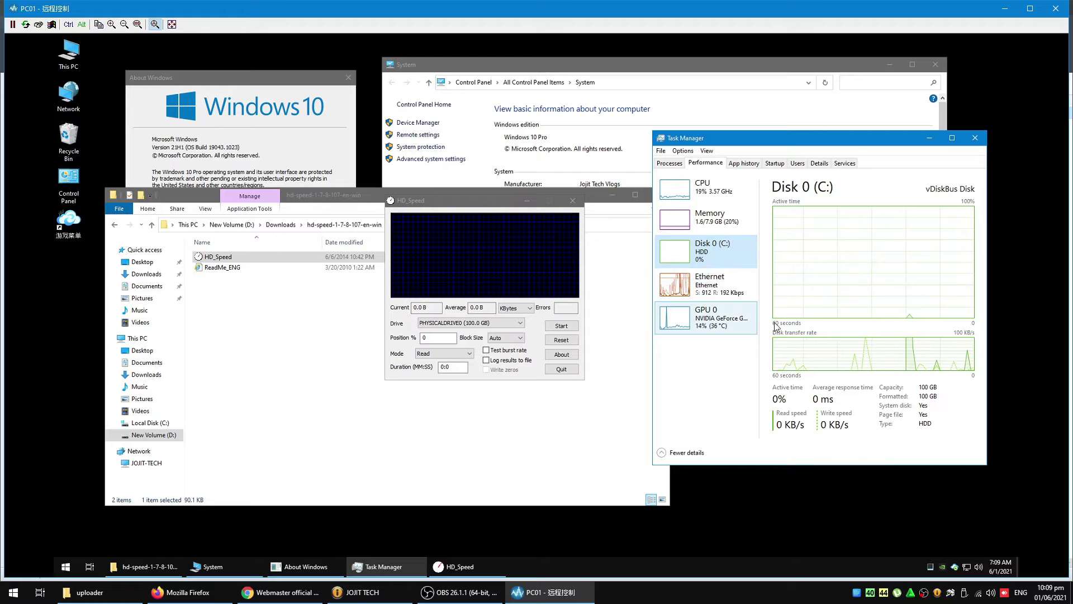
# Run an HD_Speed read test on drive C: and stop it after watching the transfer rate
pyautogui.click(515, 322)
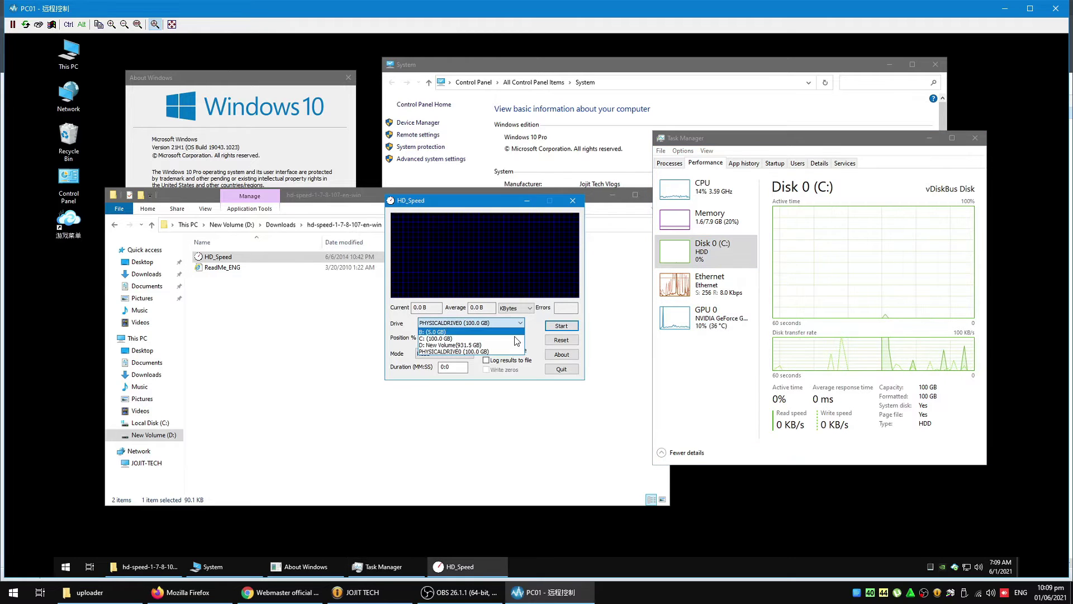
pyautogui.click(517, 339)
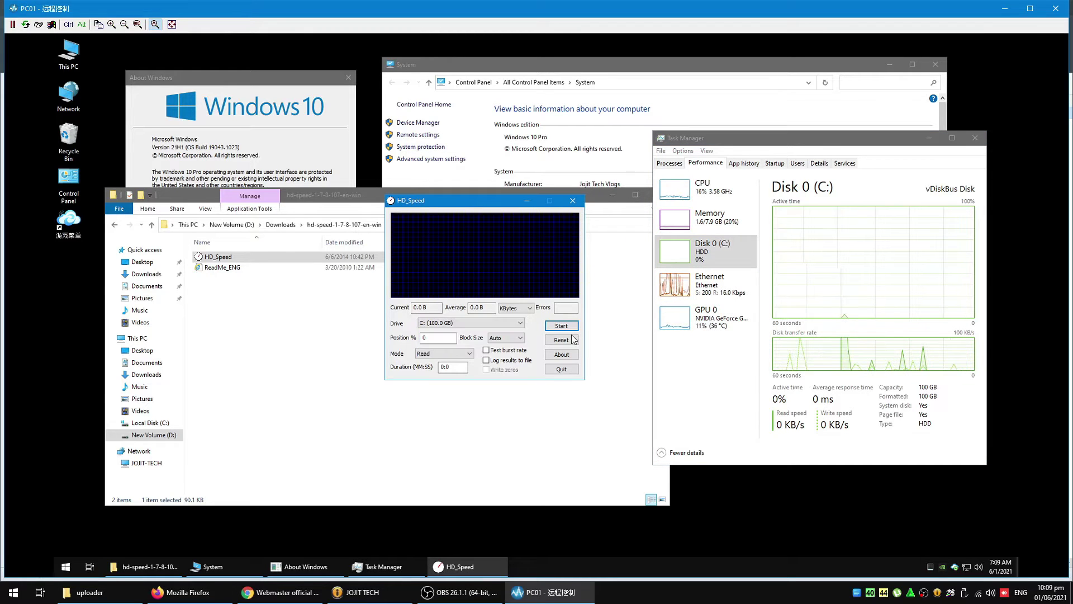
pyautogui.click(568, 327)
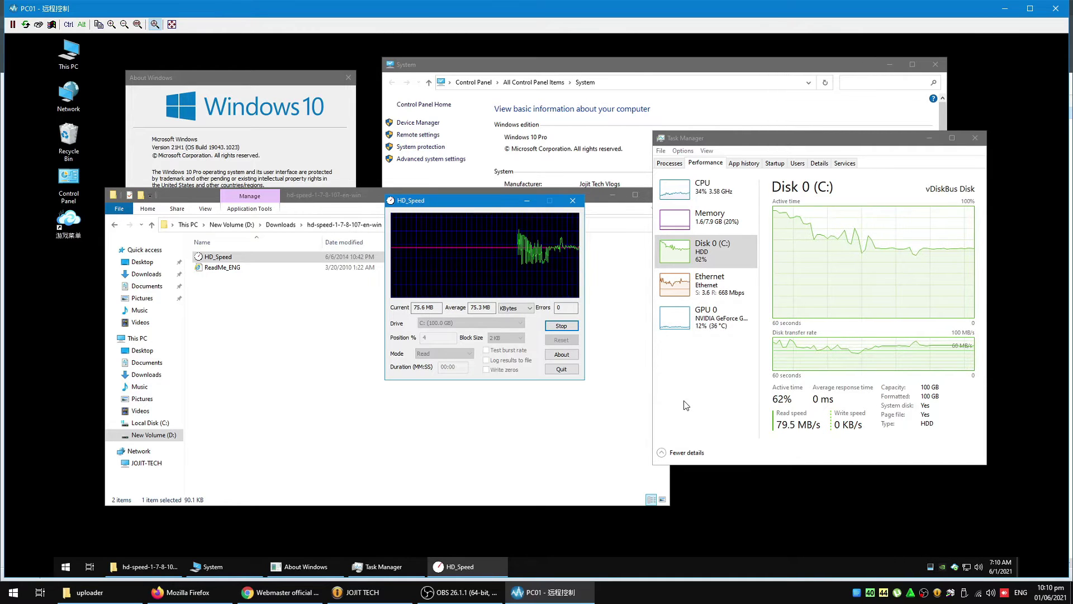
pyautogui.click(563, 326)
# Run an HD_Speed read test on drive D: New Volume while monitoring Ethernet throughput in Task Manager, and stop the test
pyautogui.click(509, 324)
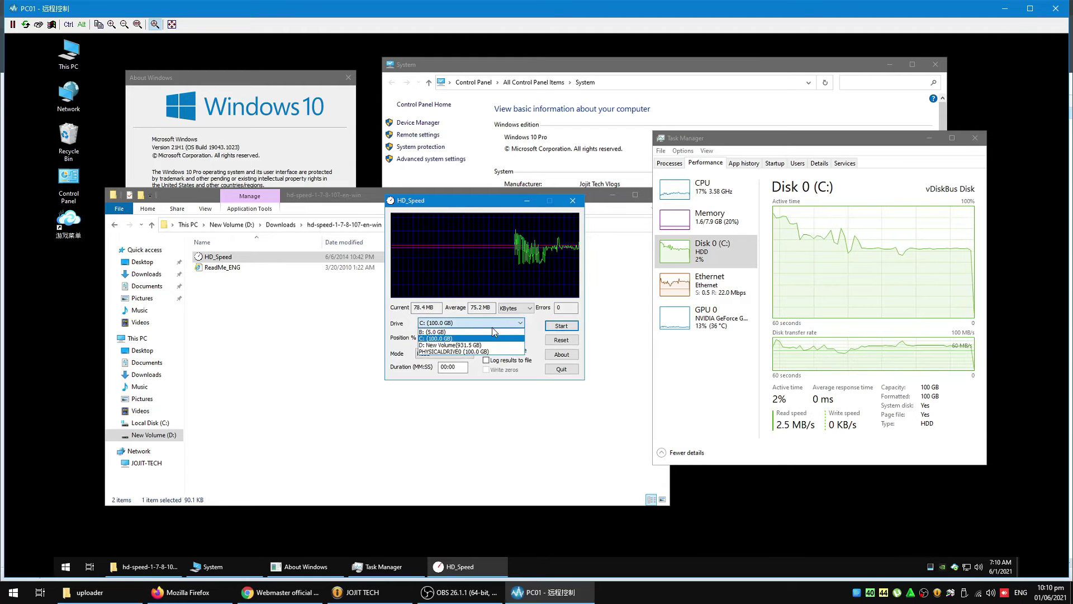
pyautogui.click(475, 339)
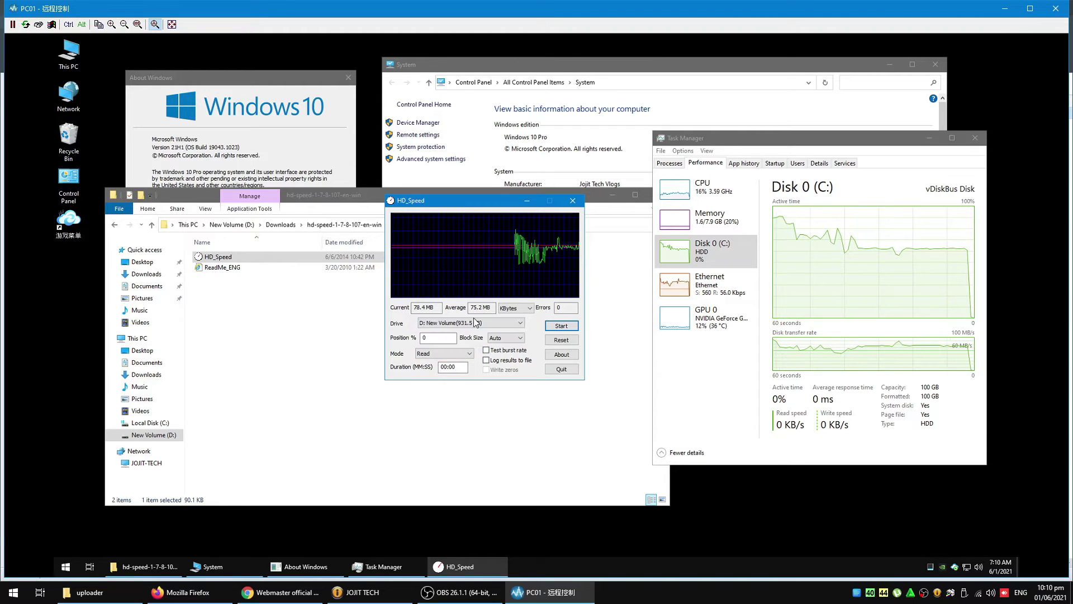
pyautogui.click(561, 326)
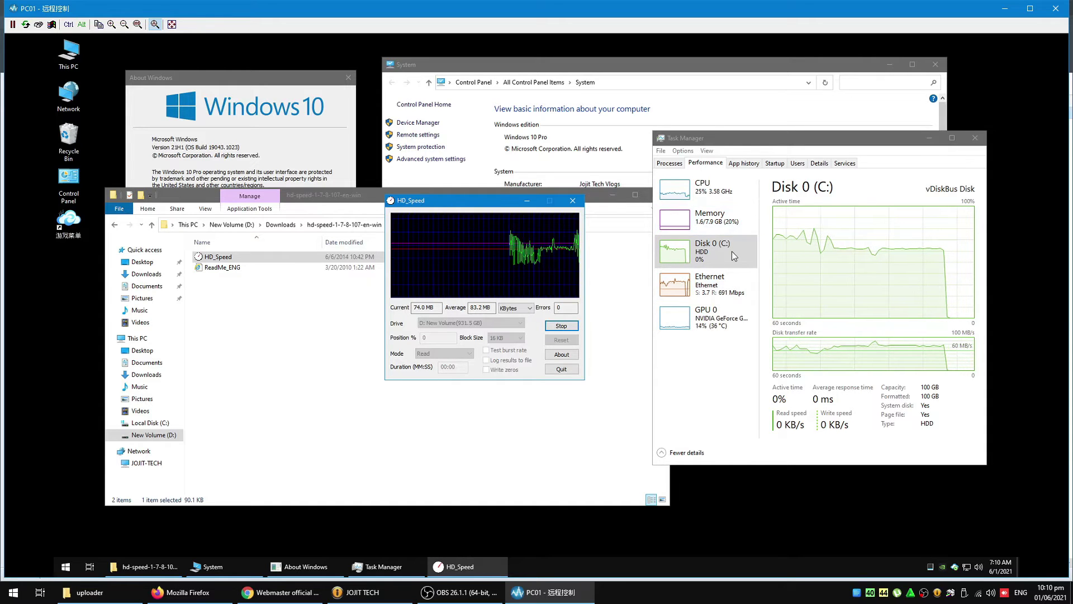
pyautogui.click(707, 283)
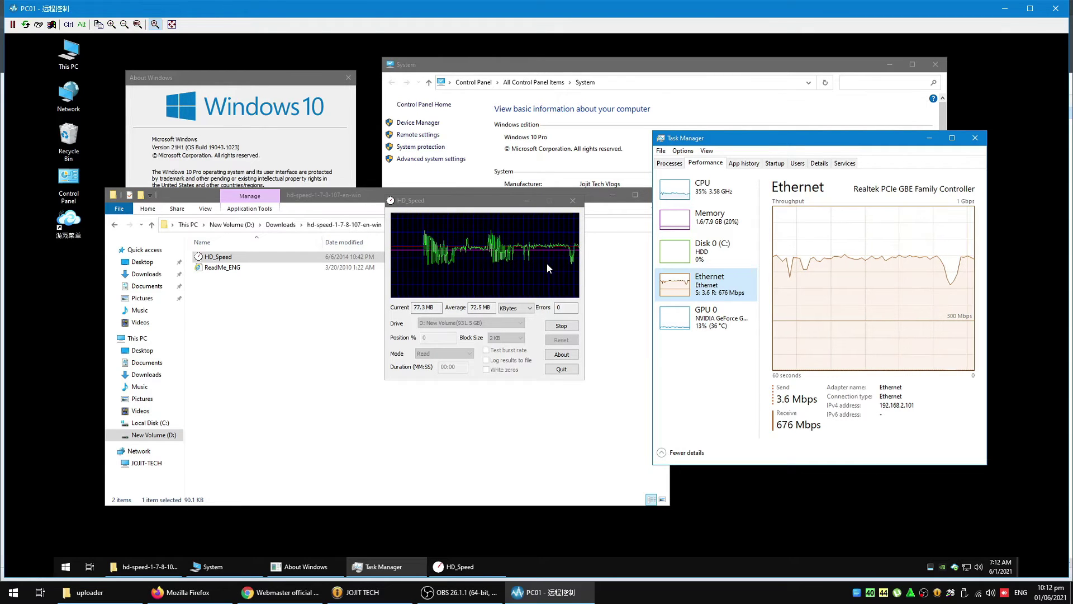
pyautogui.click(561, 325)
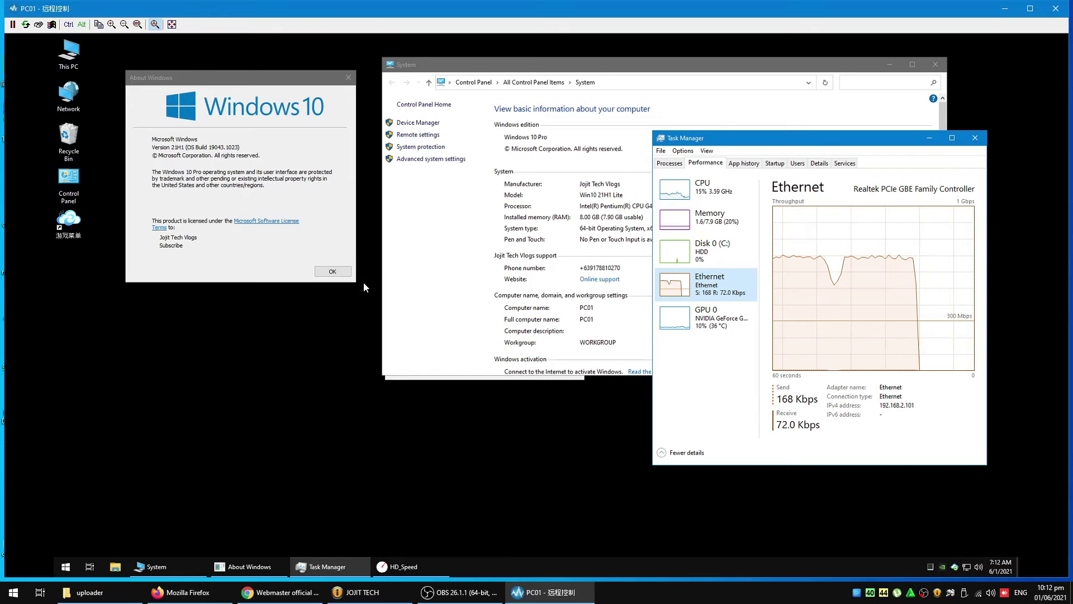
# Refresh the remote desktop and reposition the Task Manager window lower on the screen
pyautogui.rightClick(208, 55)
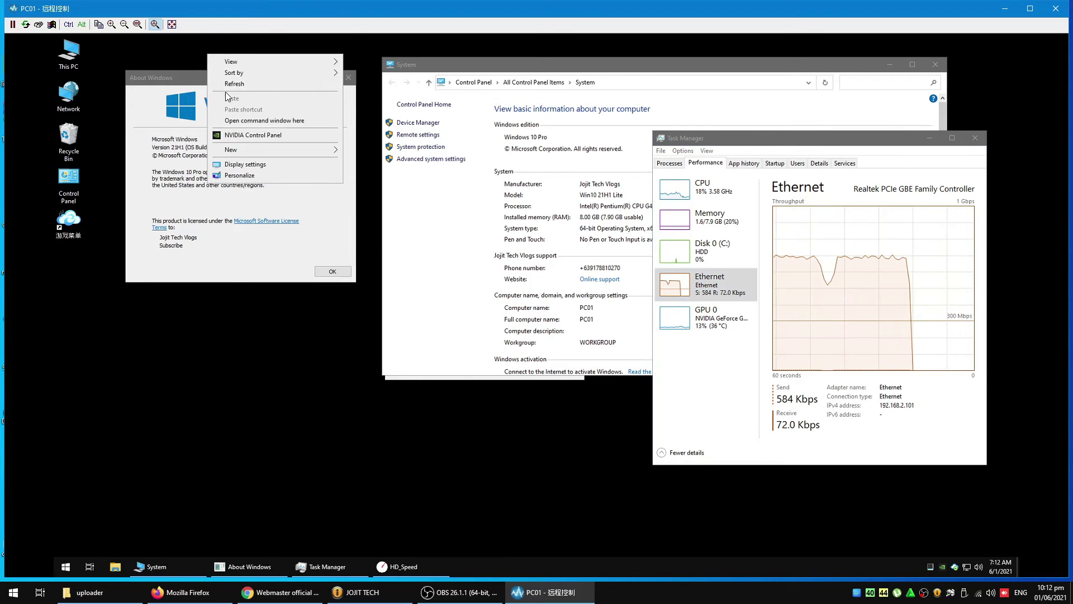
pyautogui.click(228, 85)
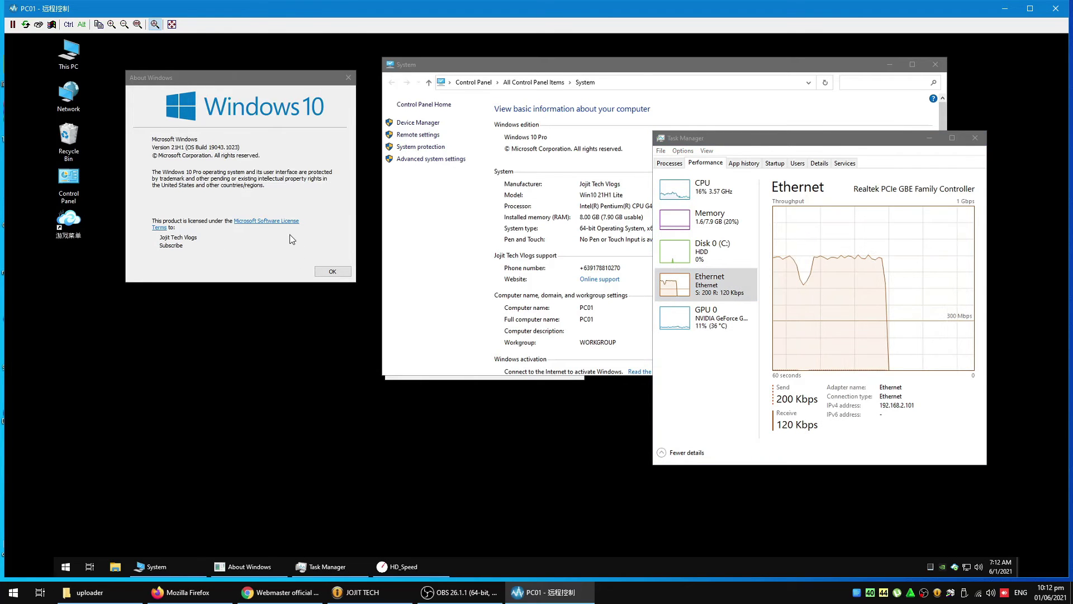
pyautogui.click(743, 143)
pyautogui.moveTo(679, 185); pyautogui.dragTo(763, 189)
pyautogui.rightClick(1012, 98)
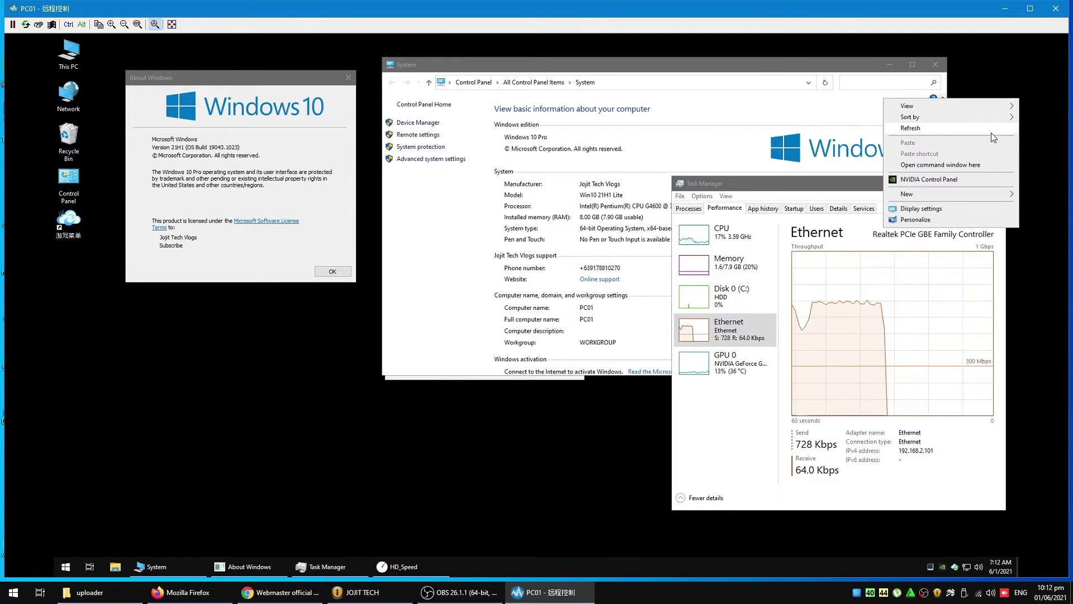
pyautogui.click(132, 400)
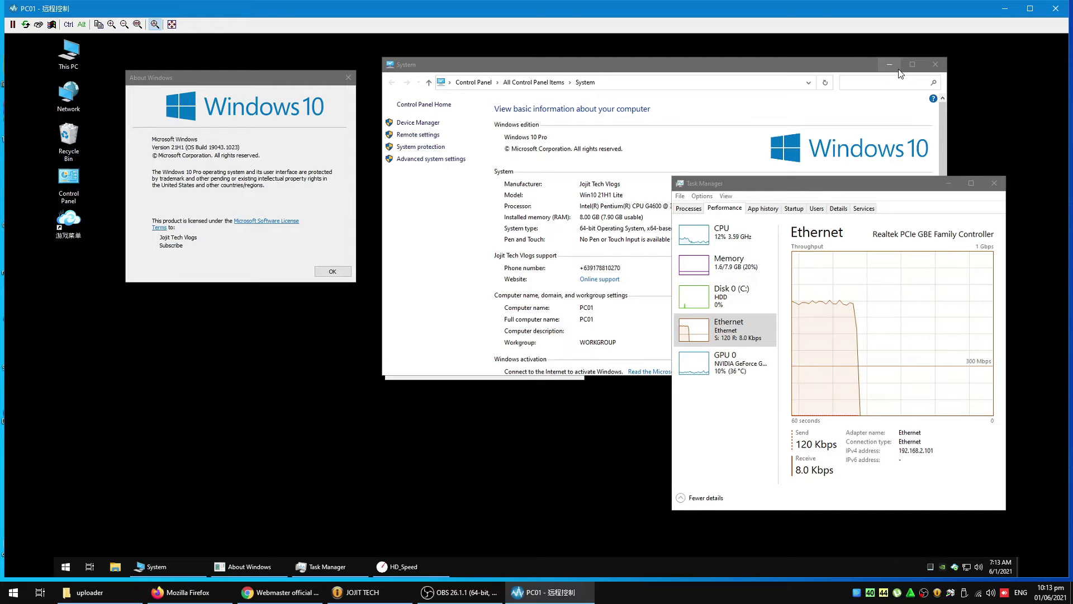
# Place the HD_Speed window below About Windows, clear of the System window, and refresh the remote desktop
pyautogui.rightClick(386, 140)
pyautogui.click(407, 167)
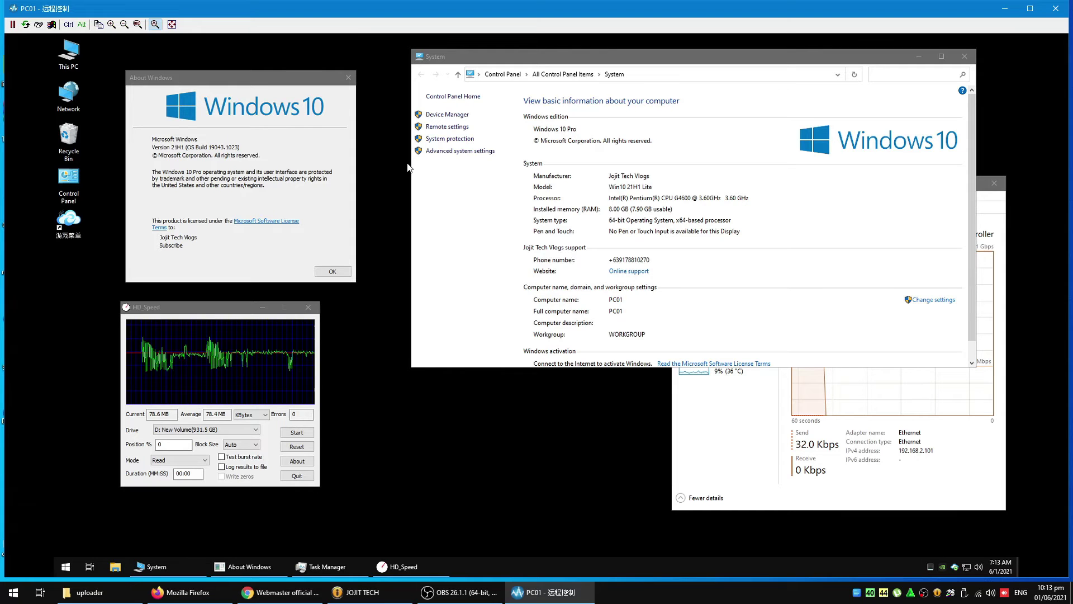
pyautogui.rightClick(385, 209)
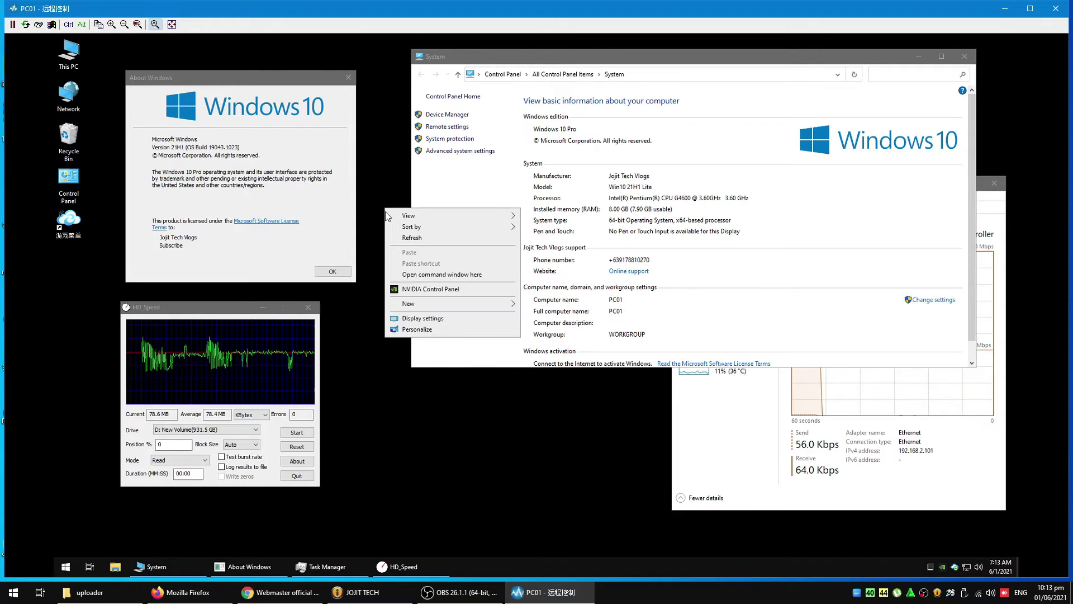
pyautogui.click(412, 238)
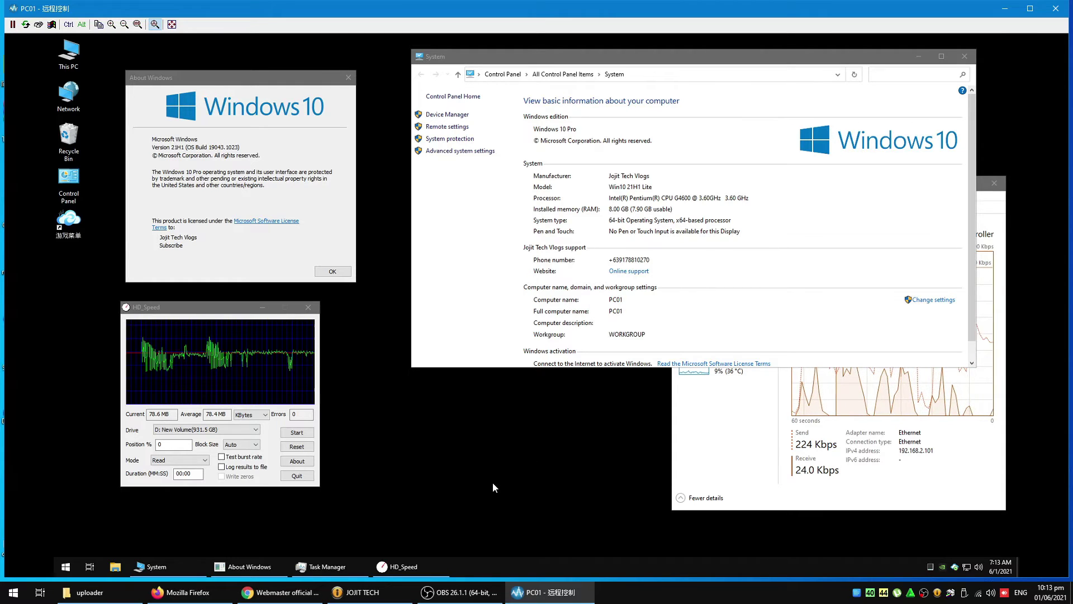
# Bring up the uploader folder on the host PC and refresh its contents
pyautogui.moveTo(535, 591)
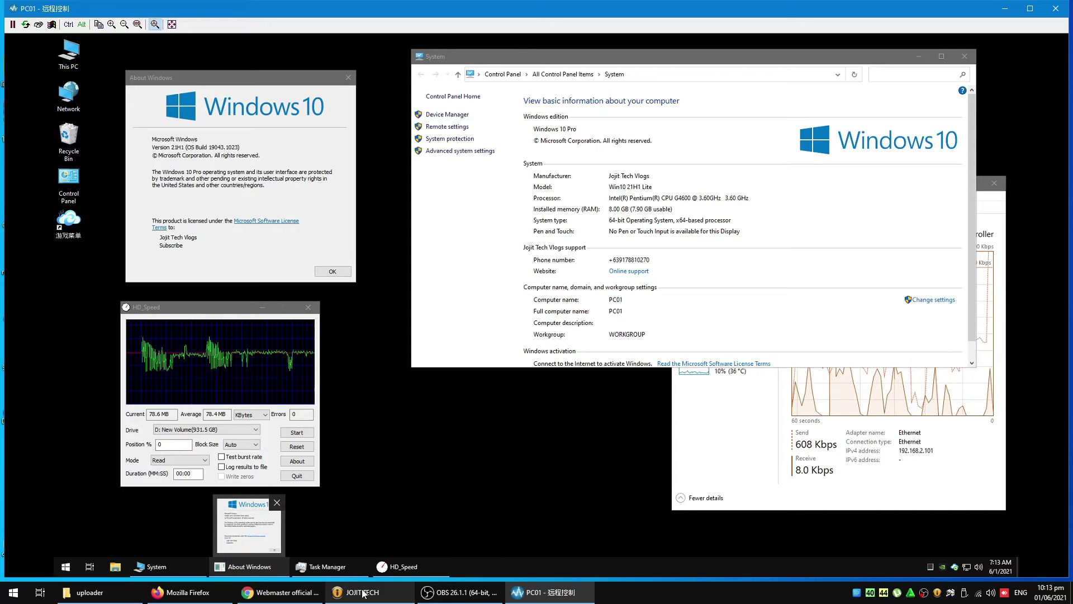
pyautogui.click(90, 592)
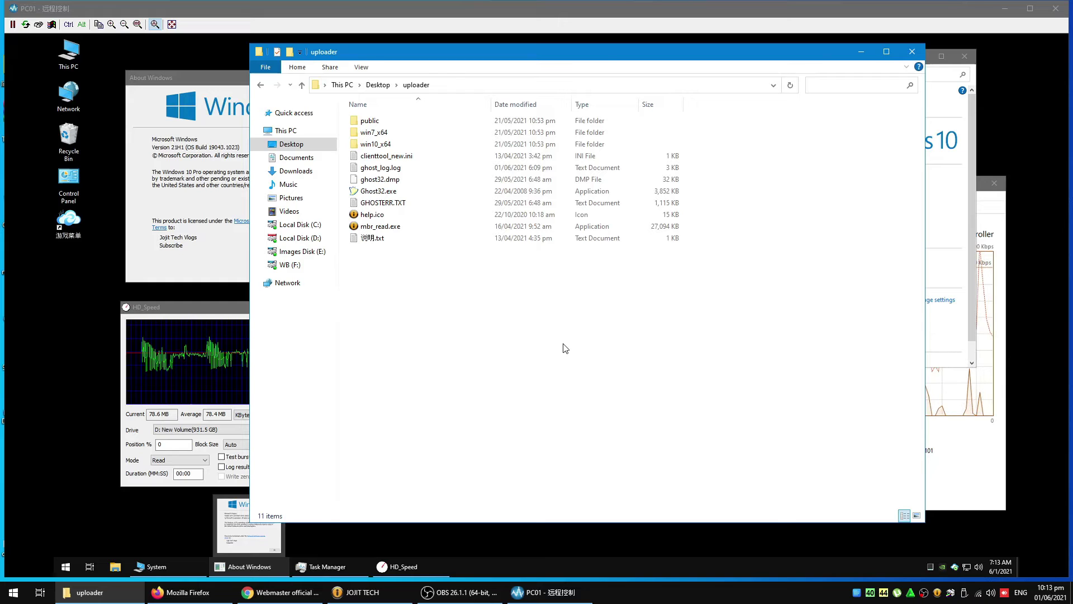
pyautogui.rightClick(547, 329)
pyautogui.click(567, 376)
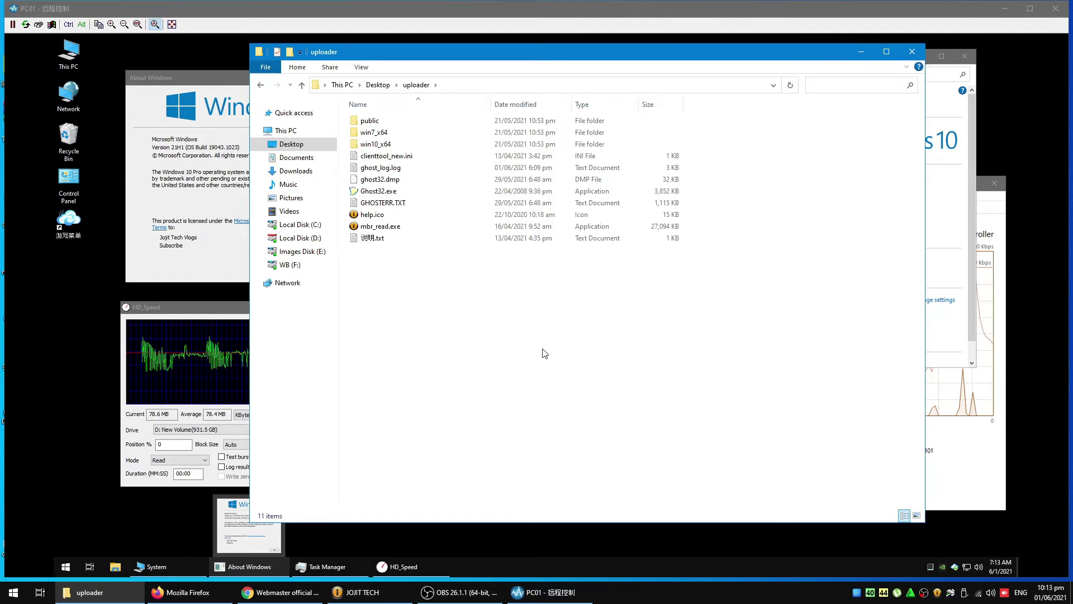
pyautogui.hotkey('alt', 'd')
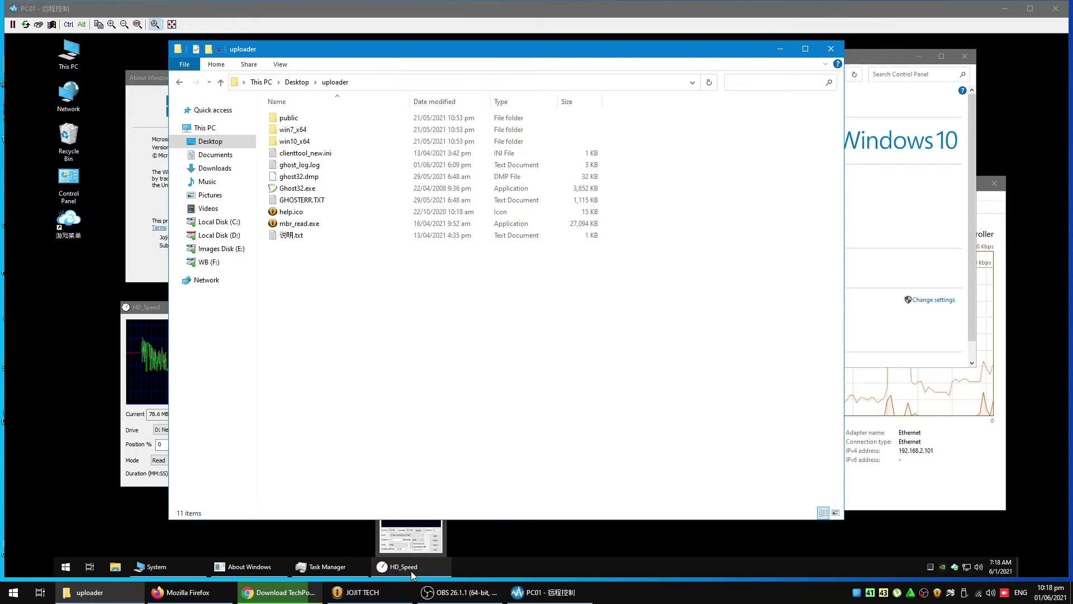
pyautogui.moveTo(569, 601)
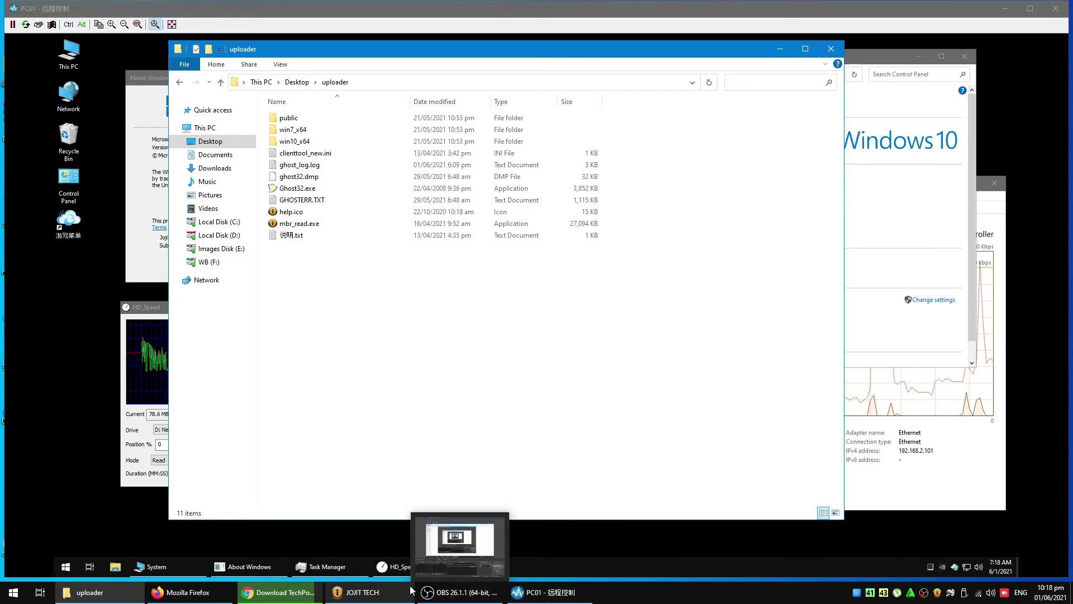
pyautogui.moveTo(408, 591)
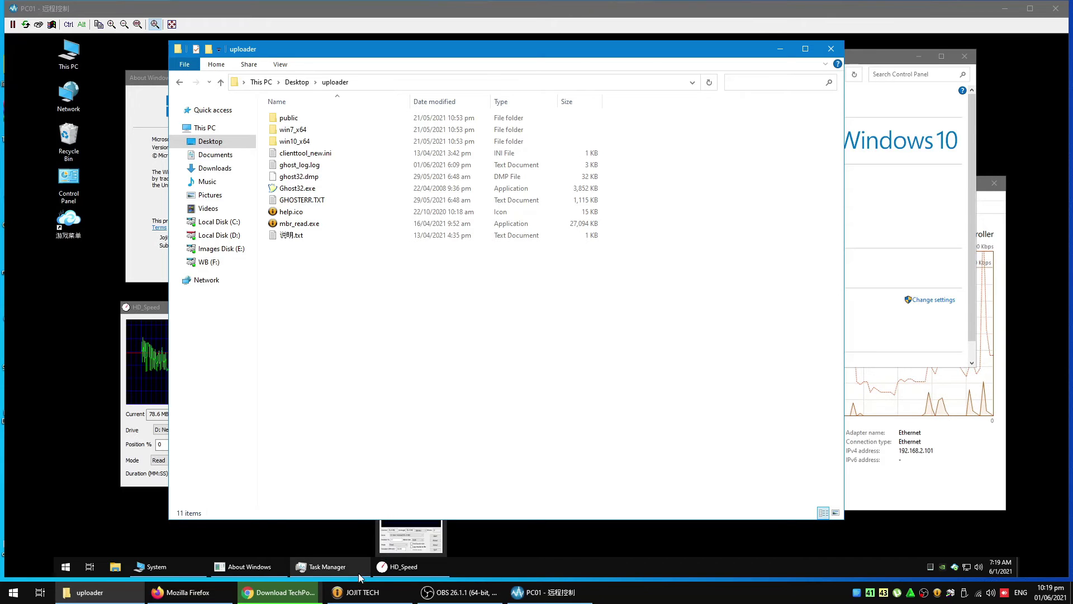
# Open the shared folder on the JOJIT-TECH network computer and launch GPU-Z.2.40.0.exe
pyautogui.moveTo(277, 592)
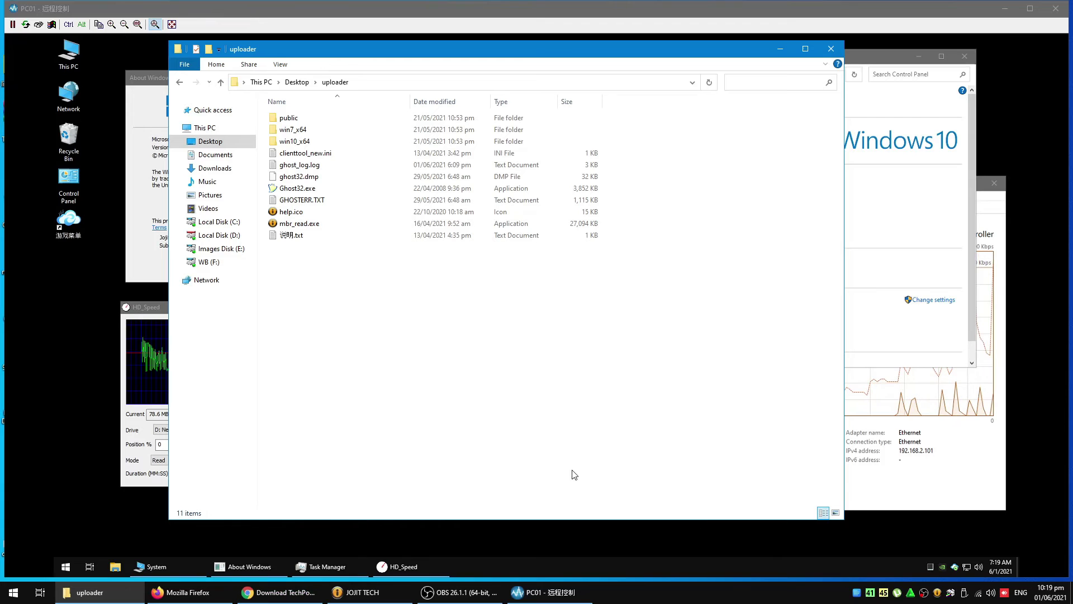
pyautogui.click(360, 516)
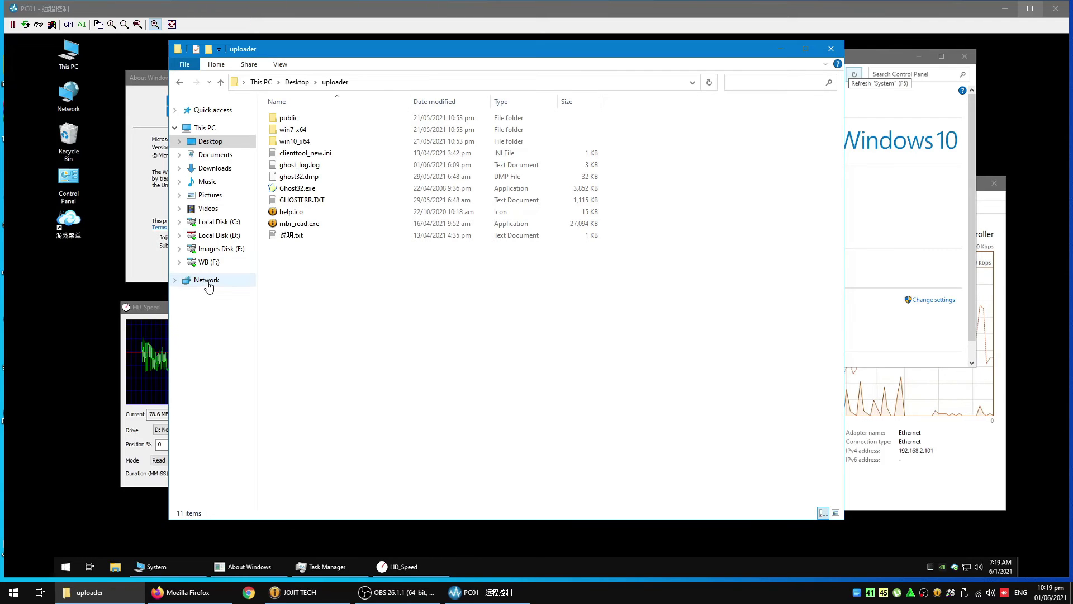
pyautogui.click(208, 286)
pyautogui.doubleClick(305, 120)
pyautogui.doubleClick(305, 114)
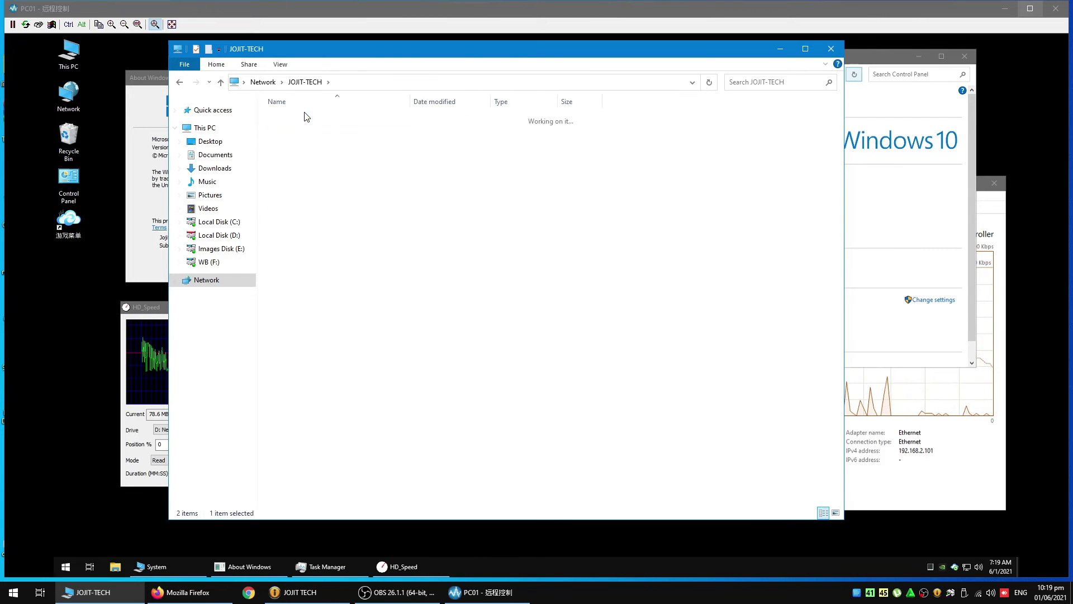
pyautogui.click(307, 121)
pyautogui.doubleClick(306, 120)
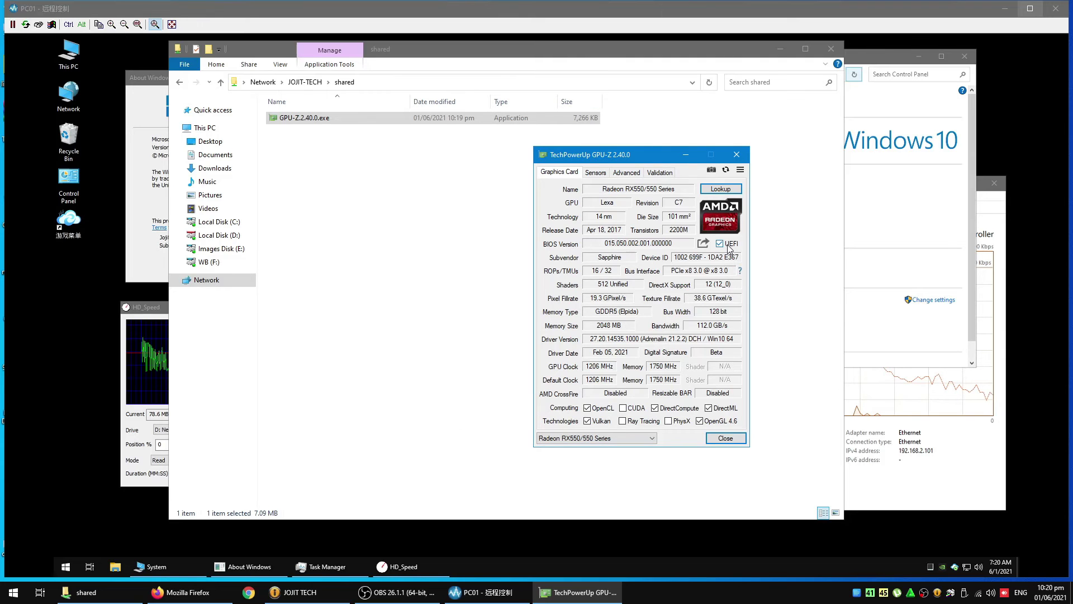
# Review the host PC's graphics card details in GPU-Z, then close GPU-Z and the shared folder
pyautogui.moveTo(726, 249)
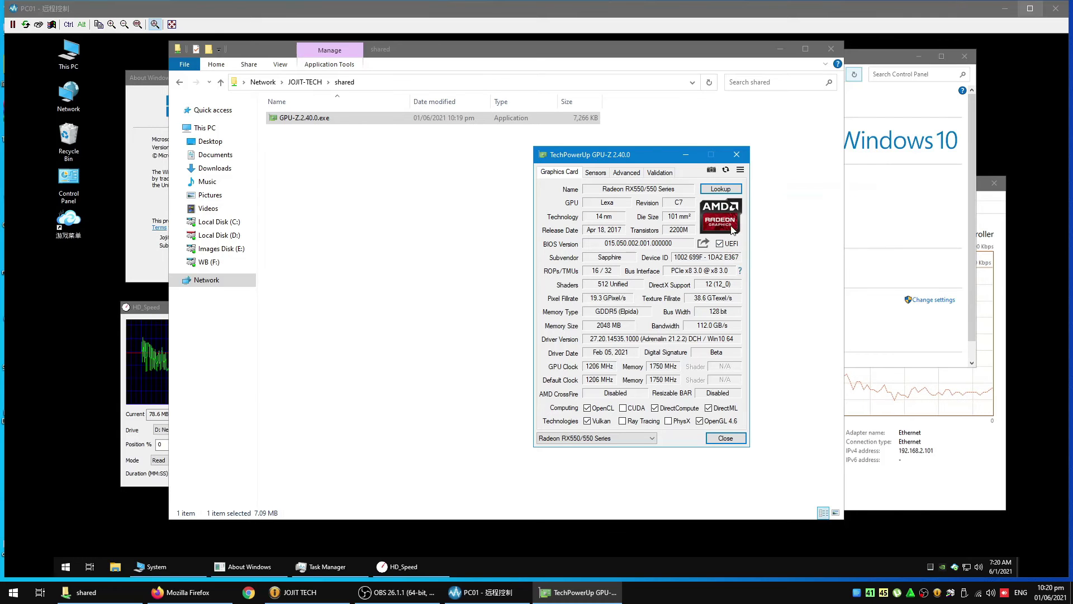
pyautogui.moveTo(635, 151); pyautogui.dragTo(475, 164)
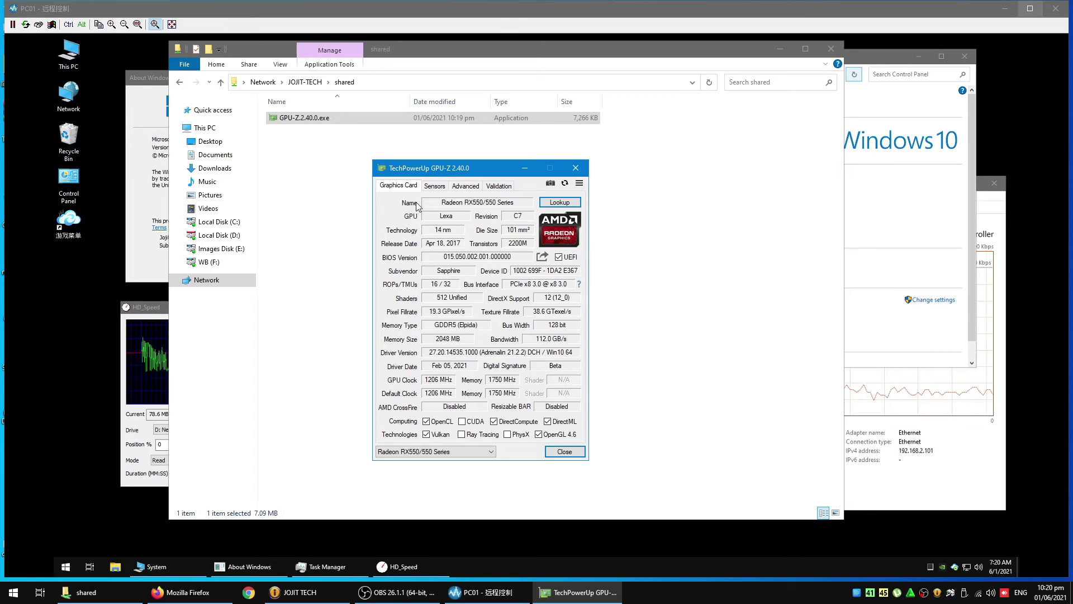
pyautogui.click(582, 174)
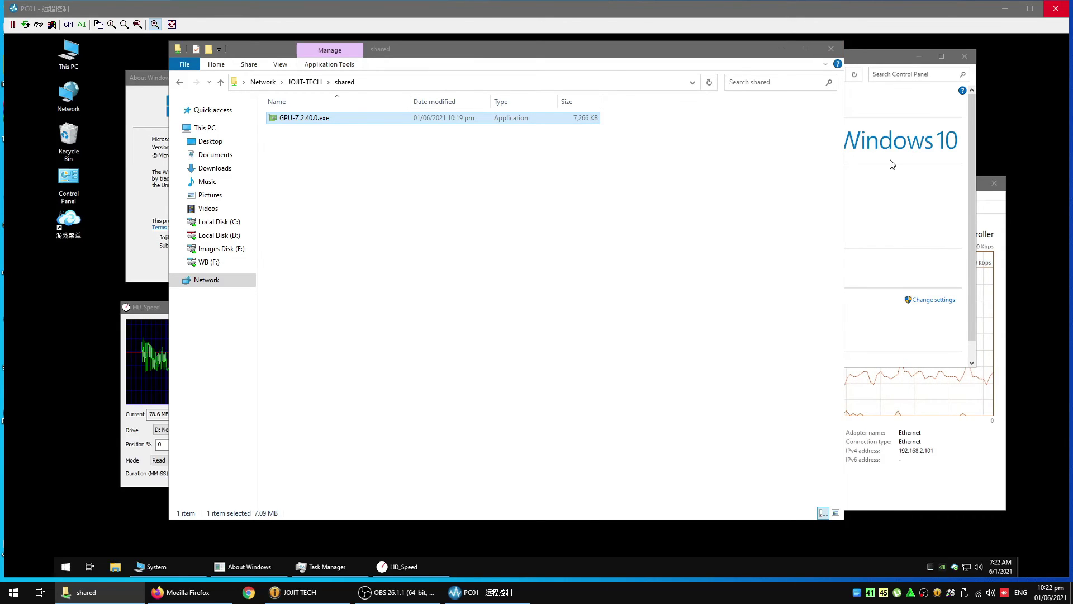
pyautogui.click(831, 48)
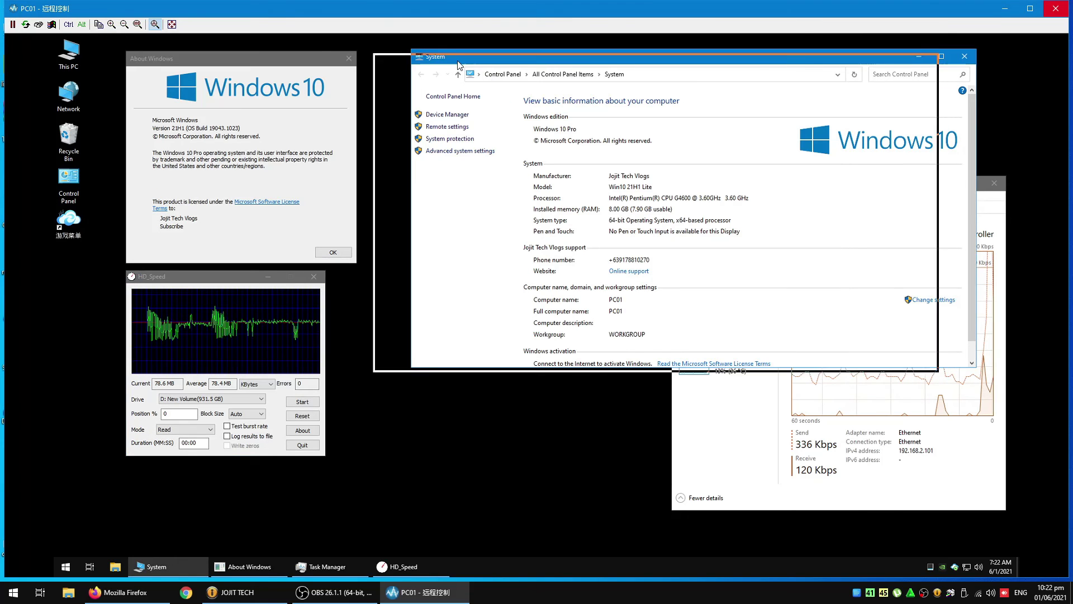
# Move the System and Task Manager windows closer to About Windows and refresh the remote desktop
pyautogui.click(729, 409)
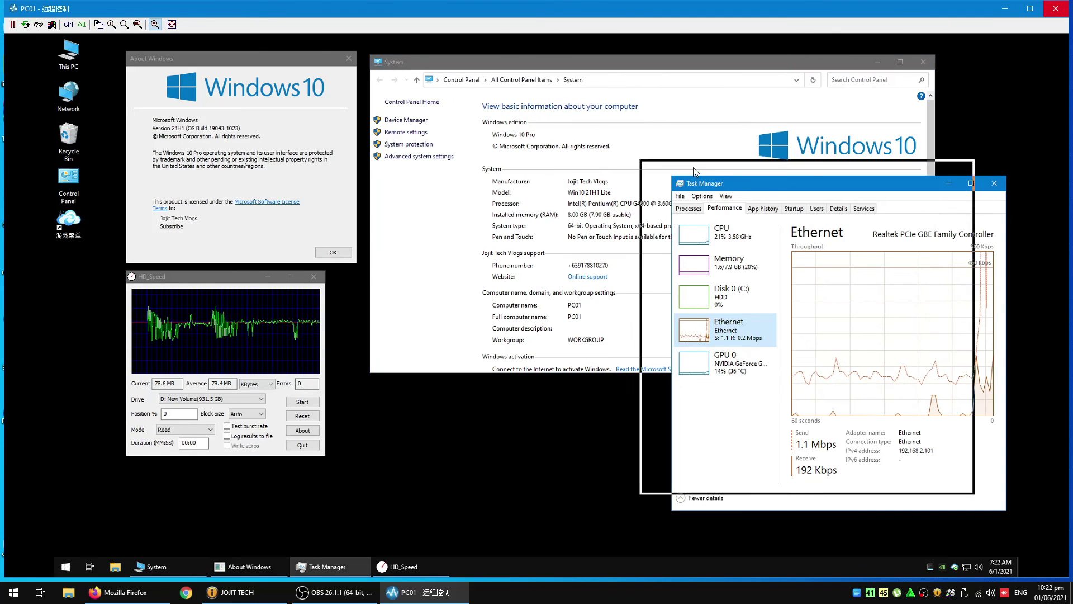
pyautogui.moveTo(729, 190); pyautogui.dragTo(695, 169)
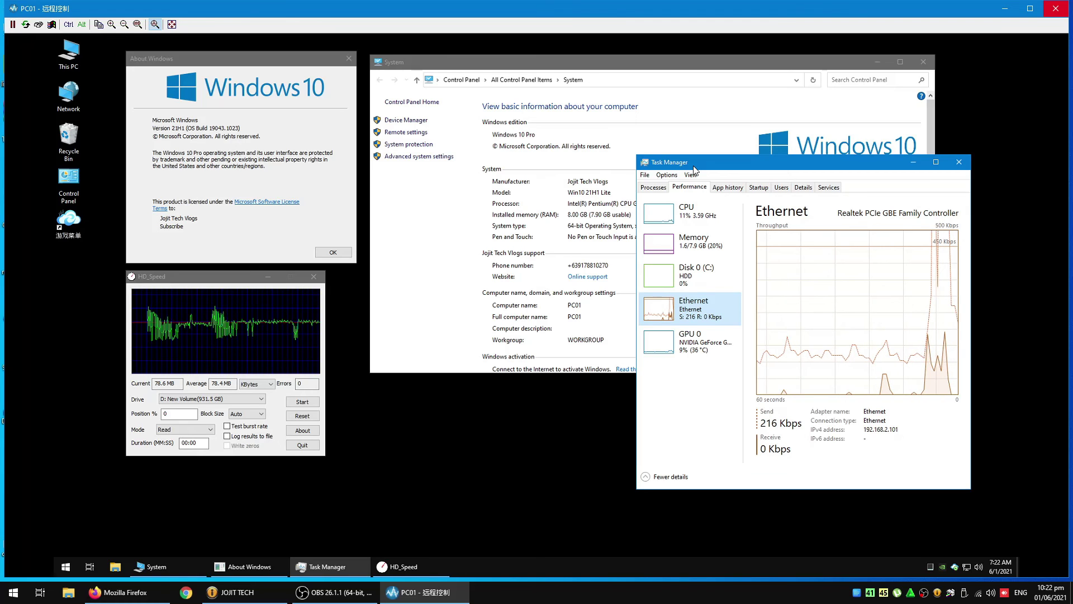
pyautogui.moveTo(807, 164); pyautogui.dragTo(681, 195)
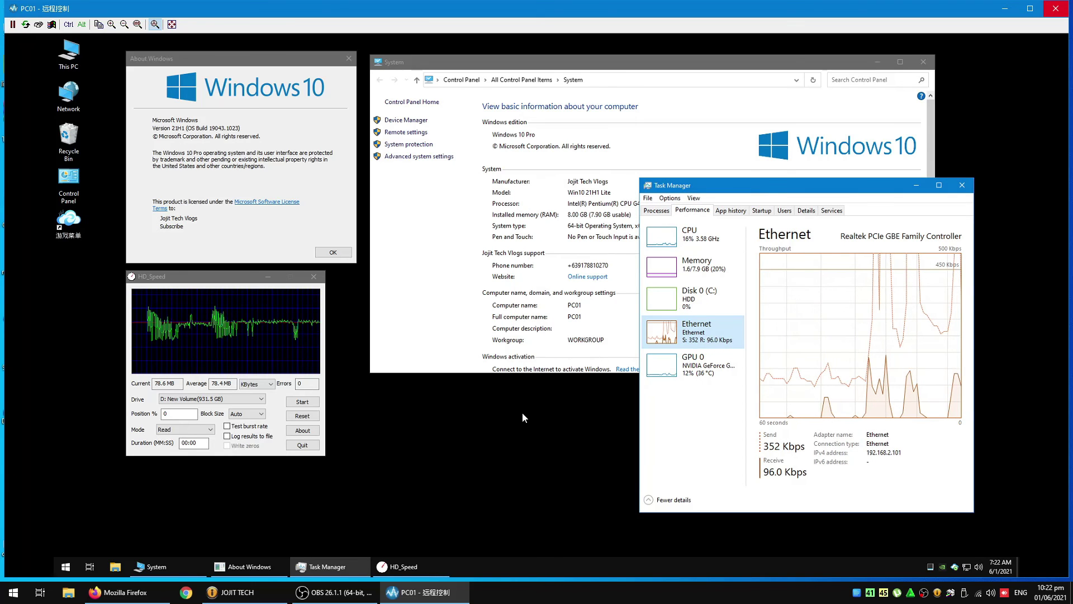
pyautogui.rightClick(522, 412)
pyautogui.click(545, 438)
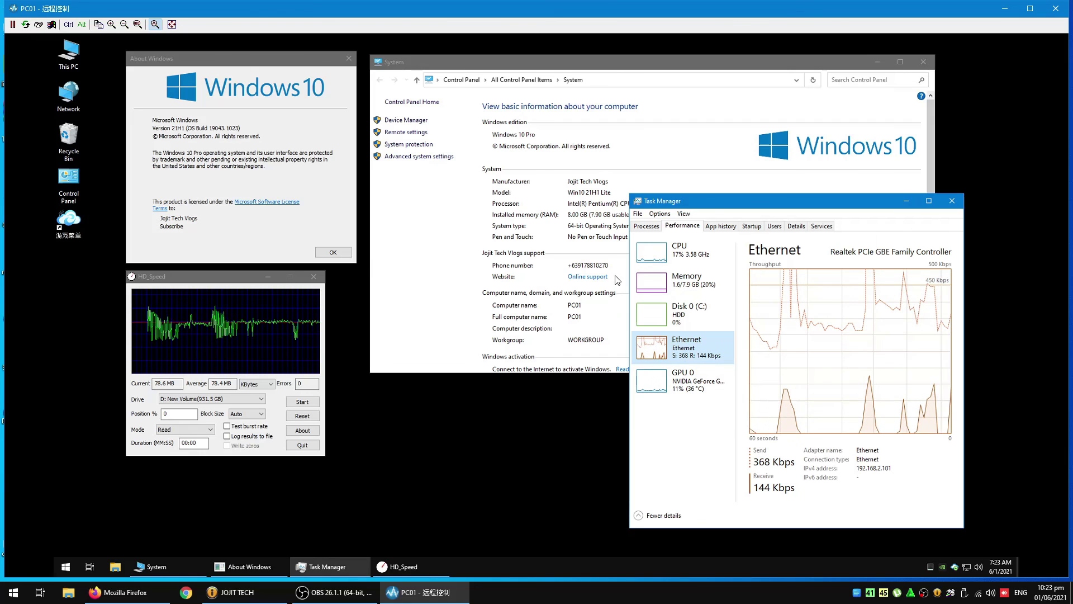
# Shift About Windows and HD_Speed slightly away from the System window, and move Task Manager so it covers less of the system details
pyautogui.moveTo(682, 207); pyautogui.dragTo(702, 199)
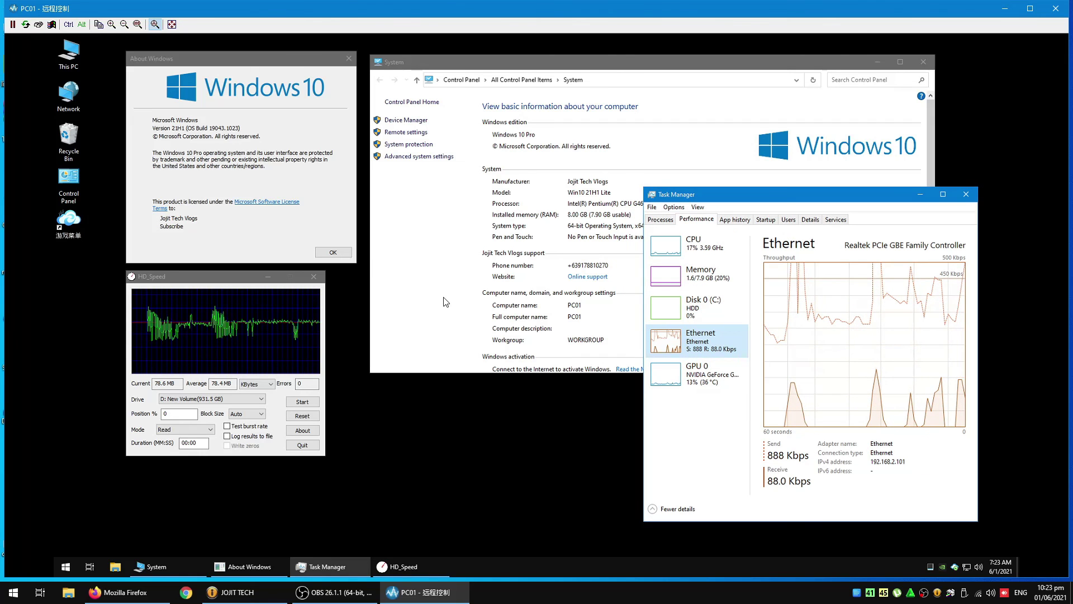
pyautogui.moveTo(247, 55); pyautogui.dragTo(226, 50)
pyautogui.moveTo(179, 272); pyautogui.dragTo(191, 268)
pyautogui.moveTo(720, 192); pyautogui.dragTo(733, 179)
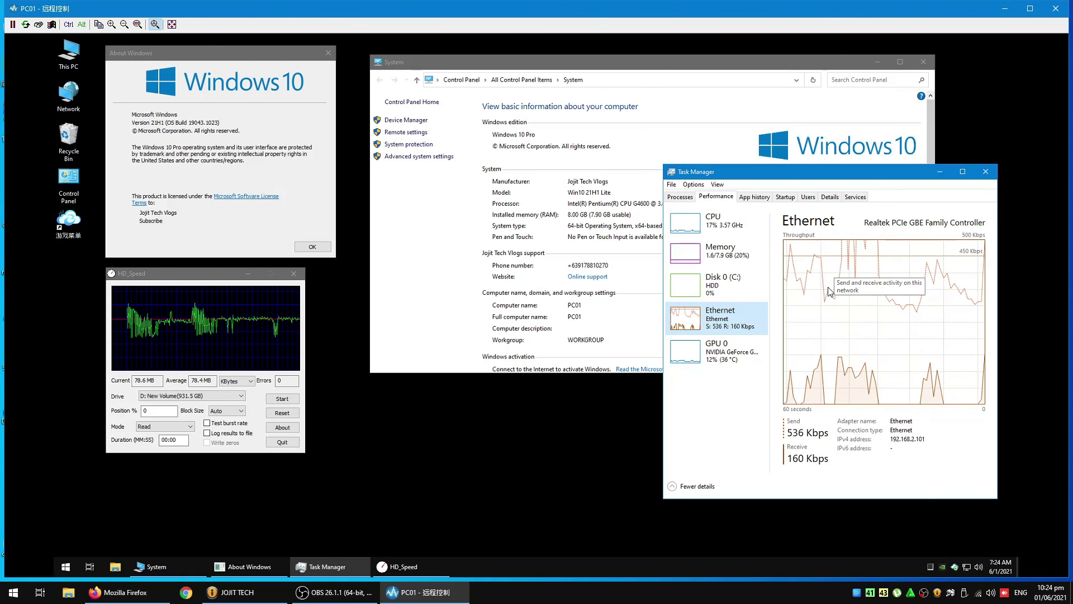
pyautogui.moveTo(735, 169); pyautogui.dragTo(755, 155)
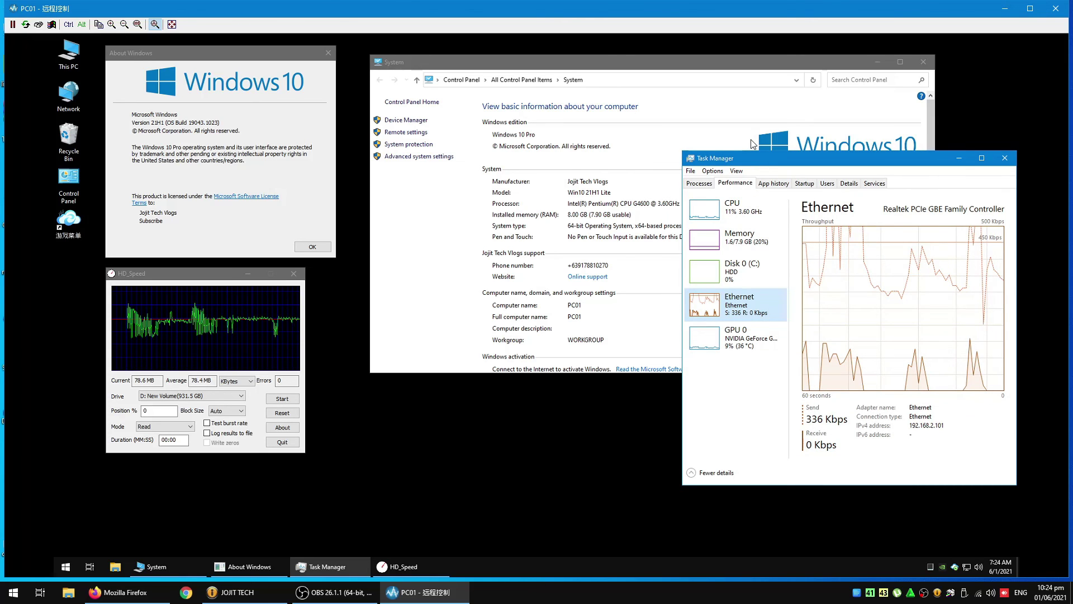